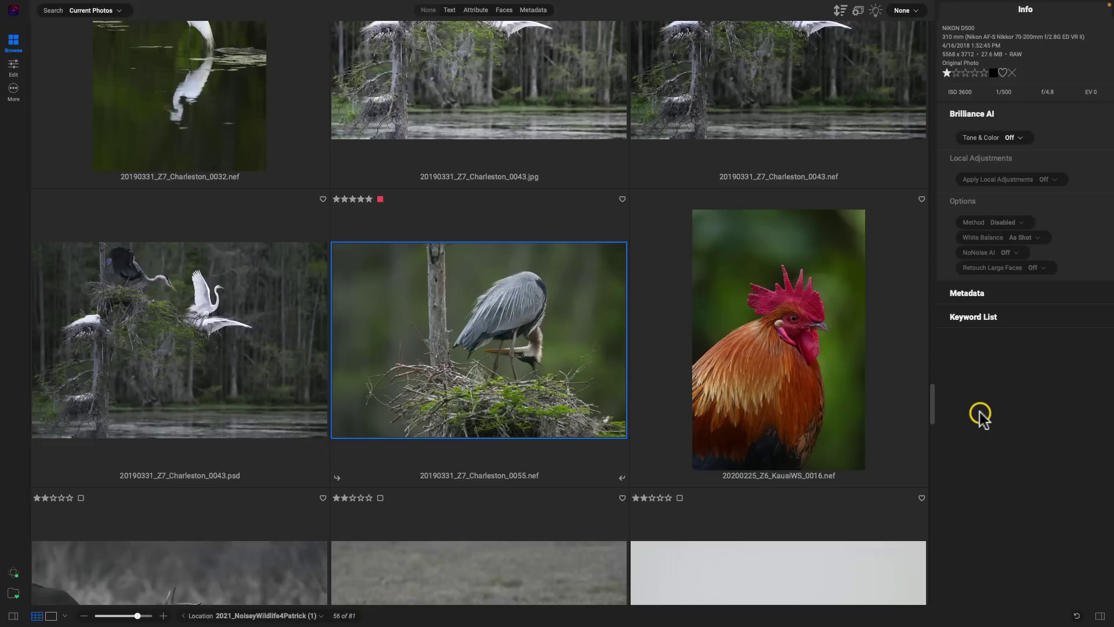
- Open the Brilliance AI preferences and set White Balance Default to Auto
key(super+comma)
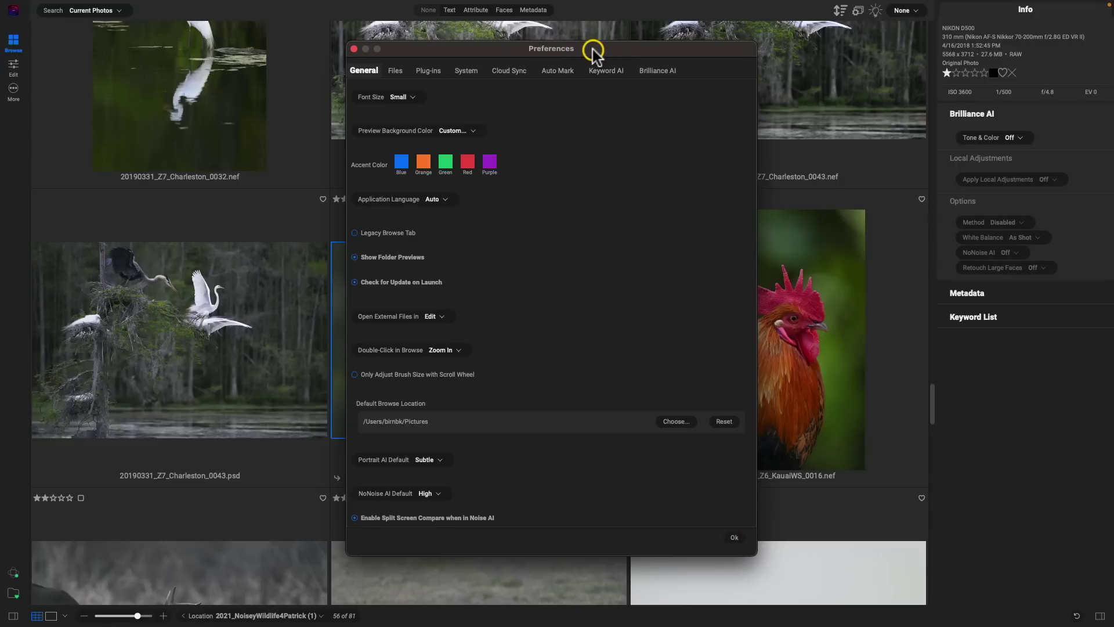
click(667, 75)
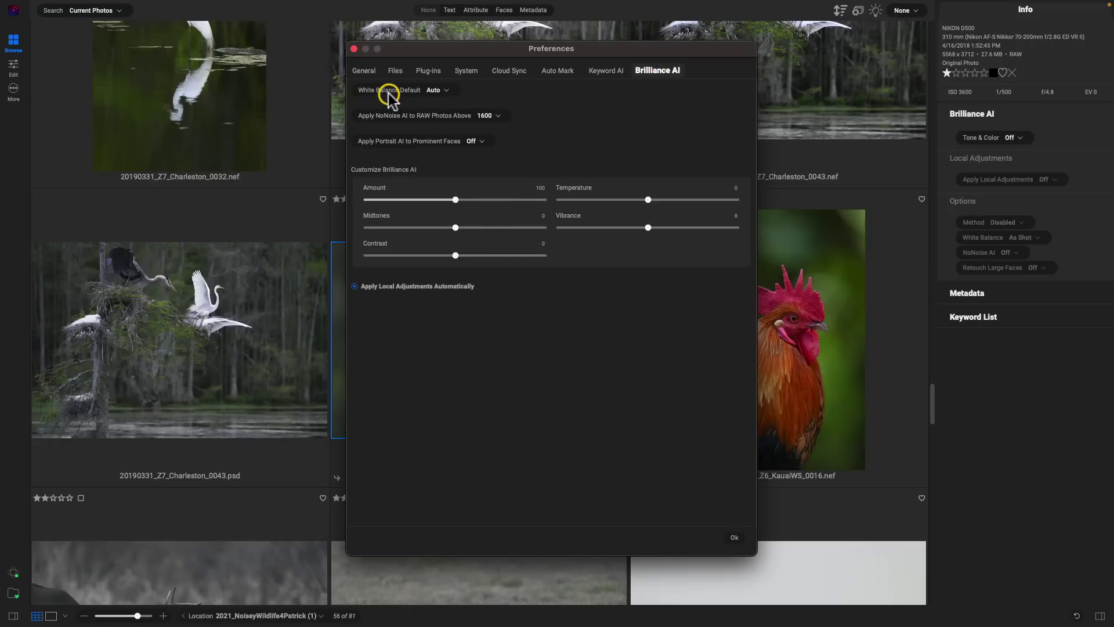
click(443, 90)
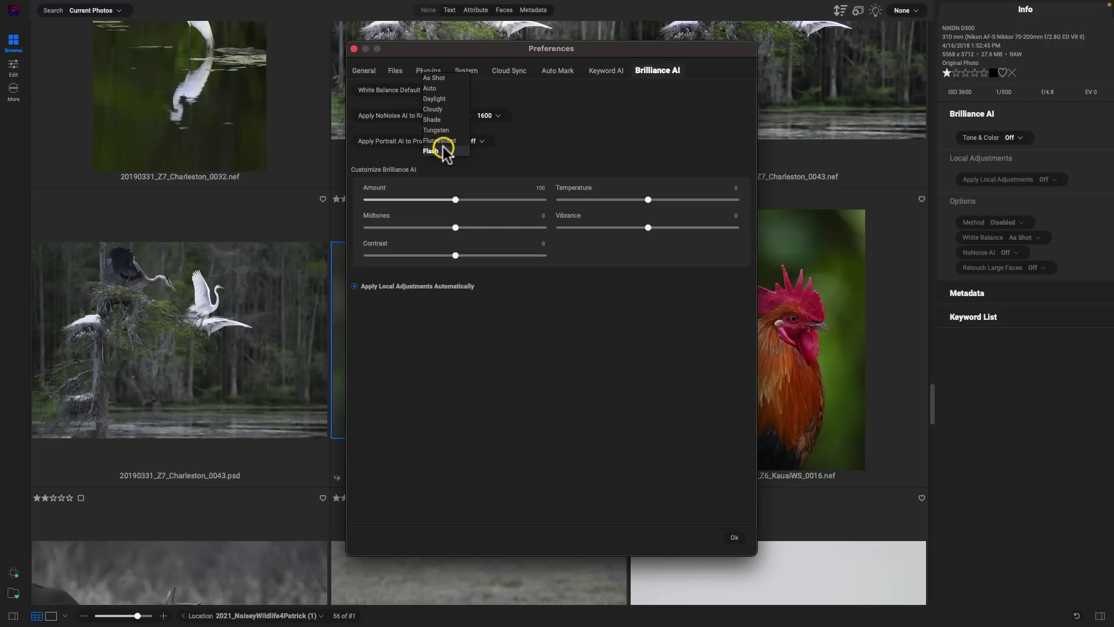
click(445, 89)
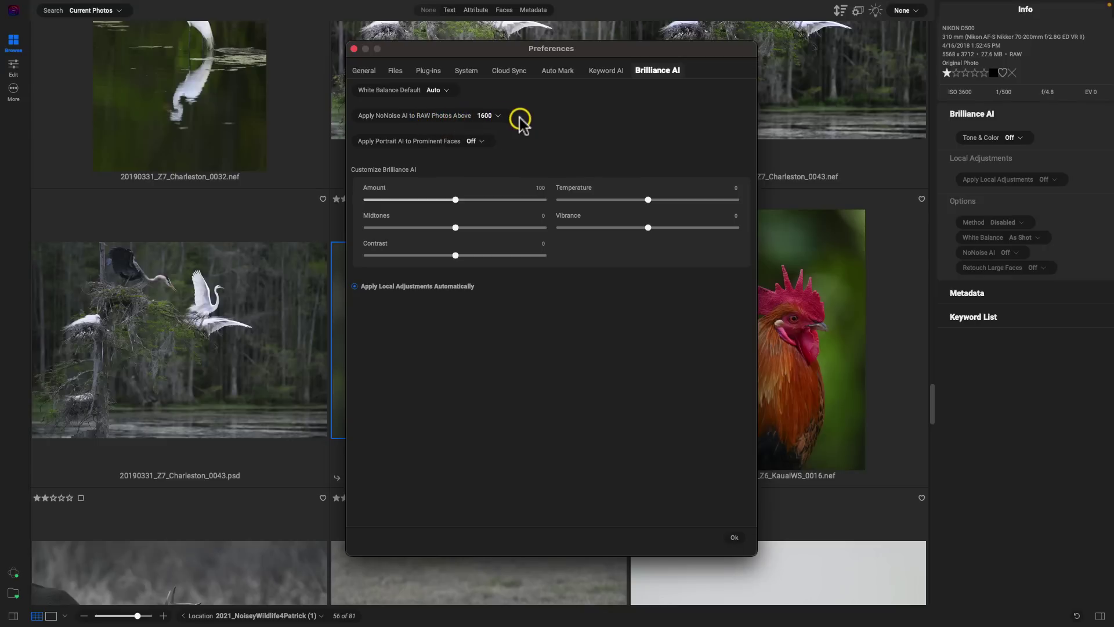
- Leave the NoNoise AI ISO threshold at 1600 and switch Portrait AI for prominent faces On
click(497, 115)
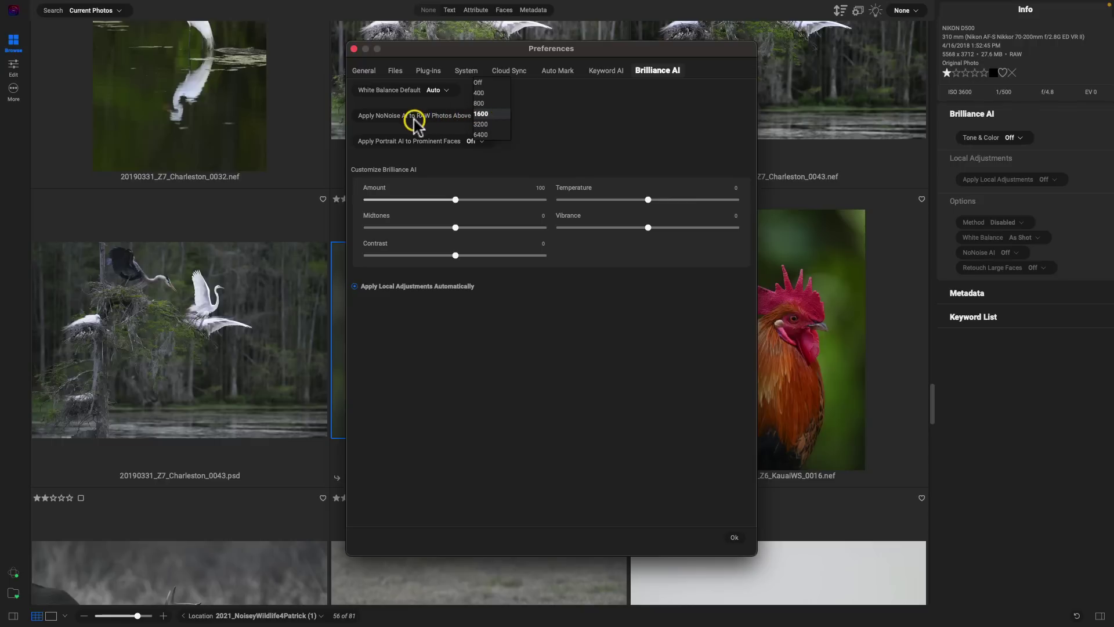
click(493, 115)
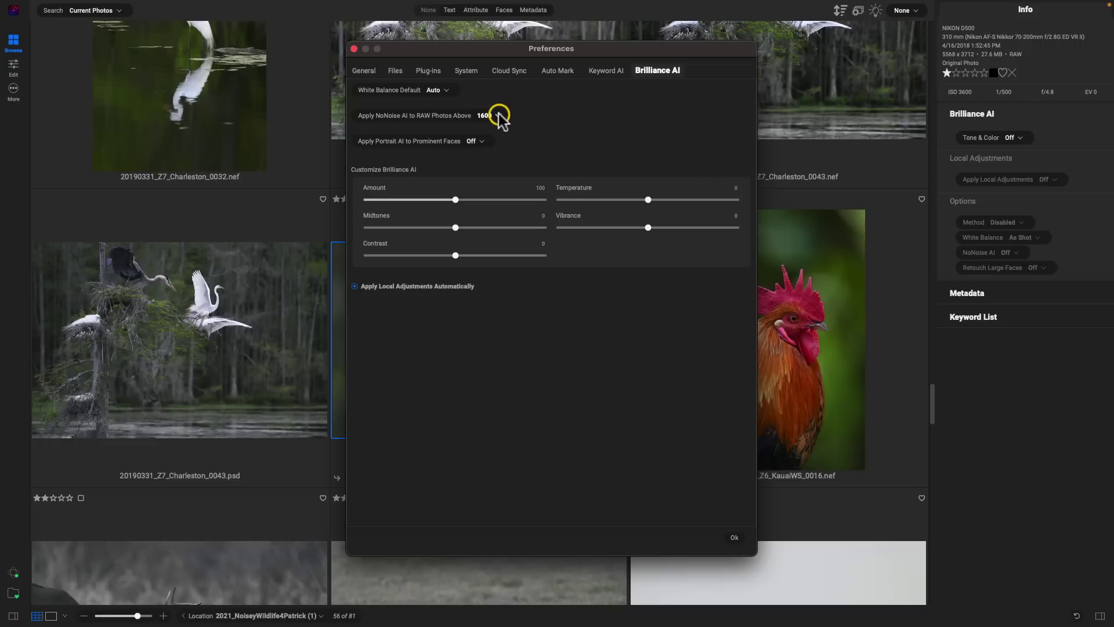
click(495, 114)
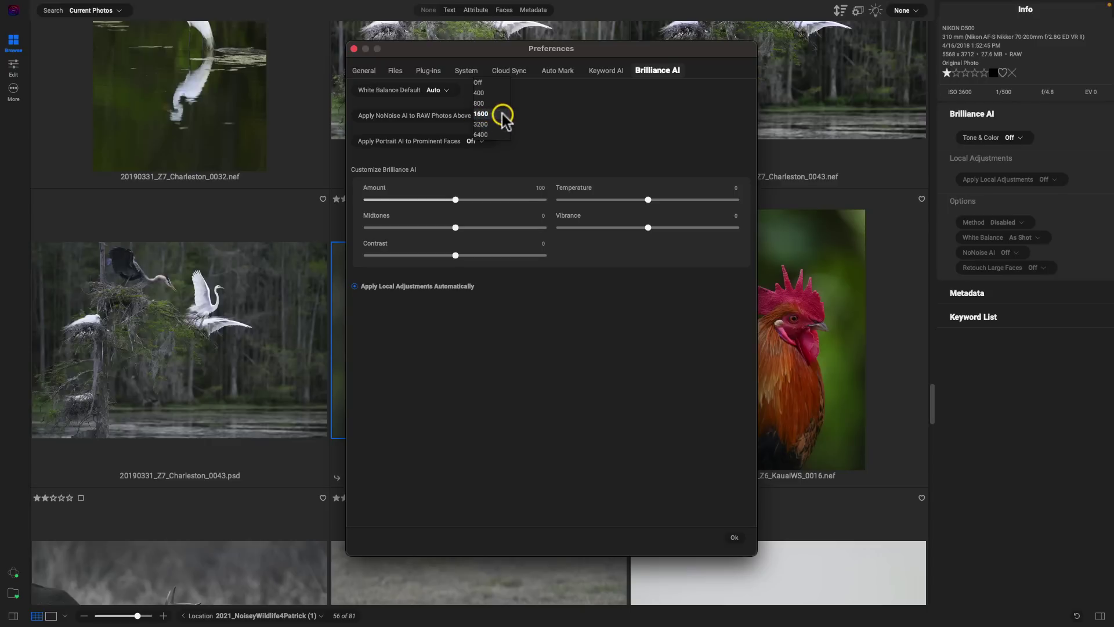
click(493, 113)
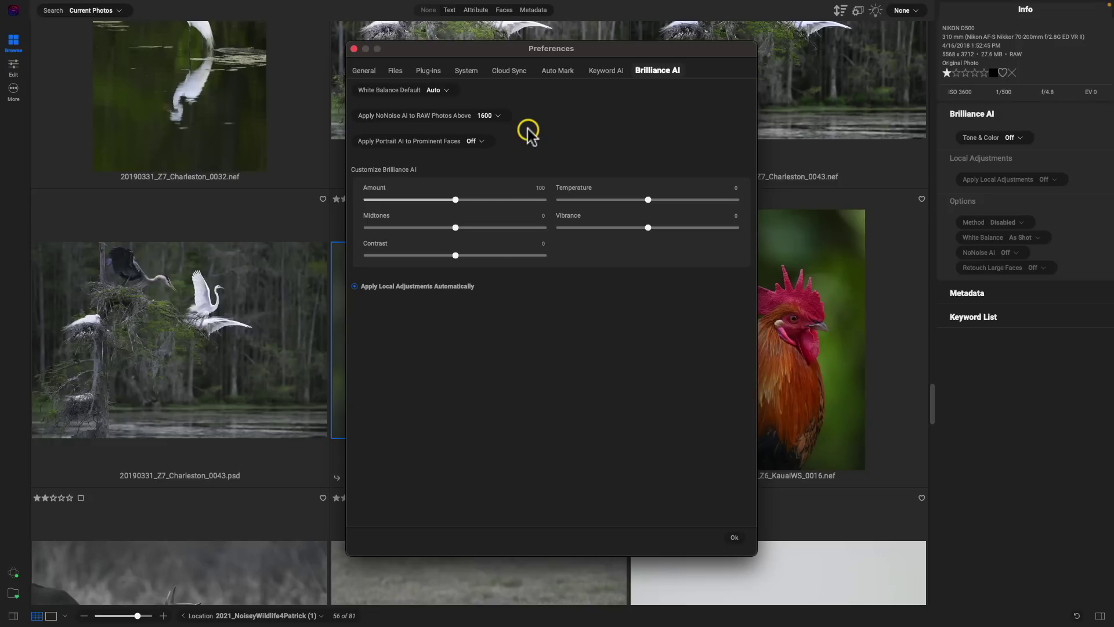
click(475, 141)
click(468, 129)
- Set Portrait AI back to Off, then lower Amount to 92 and Vibrance to -19
click(481, 141)
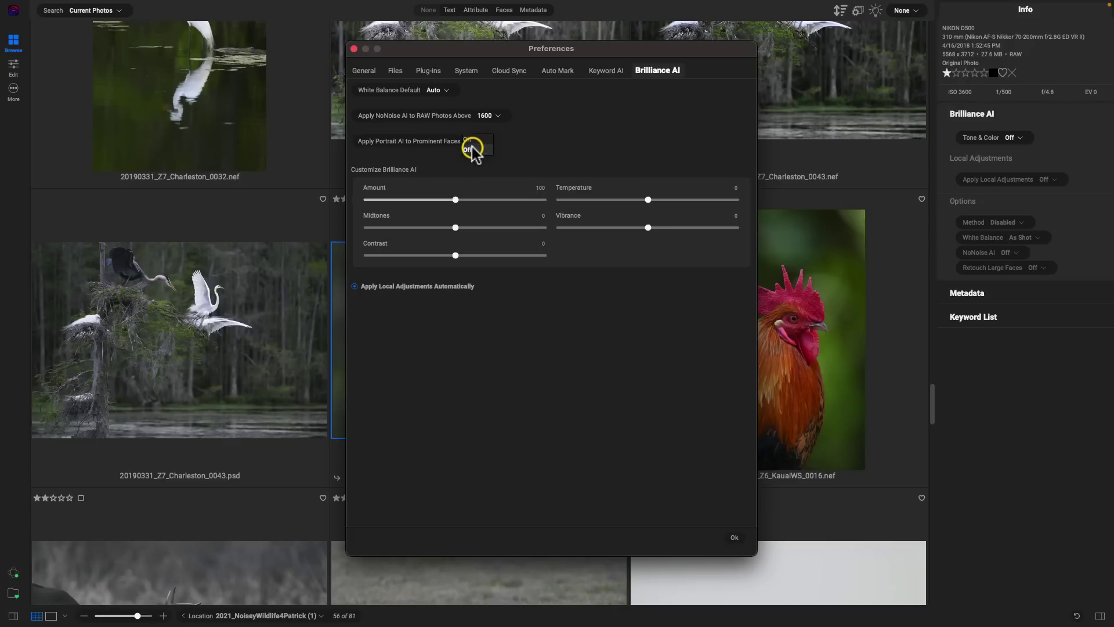
click(471, 150)
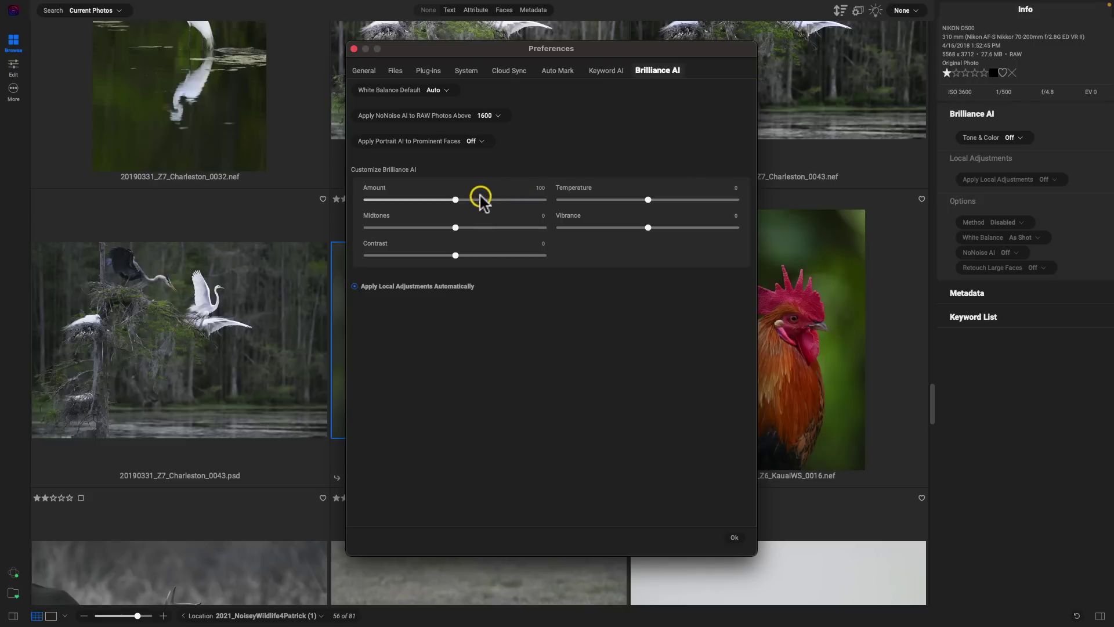
mouse_move(455, 199)
mouse_down()
mouse_move(373, 199)
mouse_move(558, 209)
mouse_move(393, 203)
mouse_move(447, 203)
mouse_up()
drag(648, 227, 565, 228)
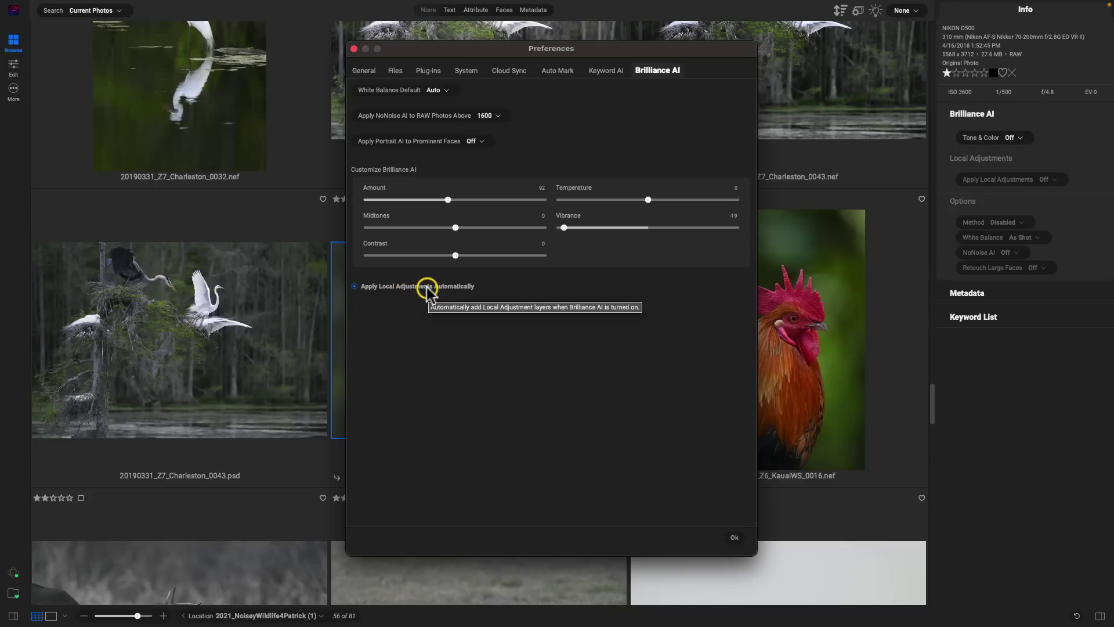
- Turn on Apply Local Adjustments Automatically and reset Vibrance to 0 and Amount to 100
click(355, 288)
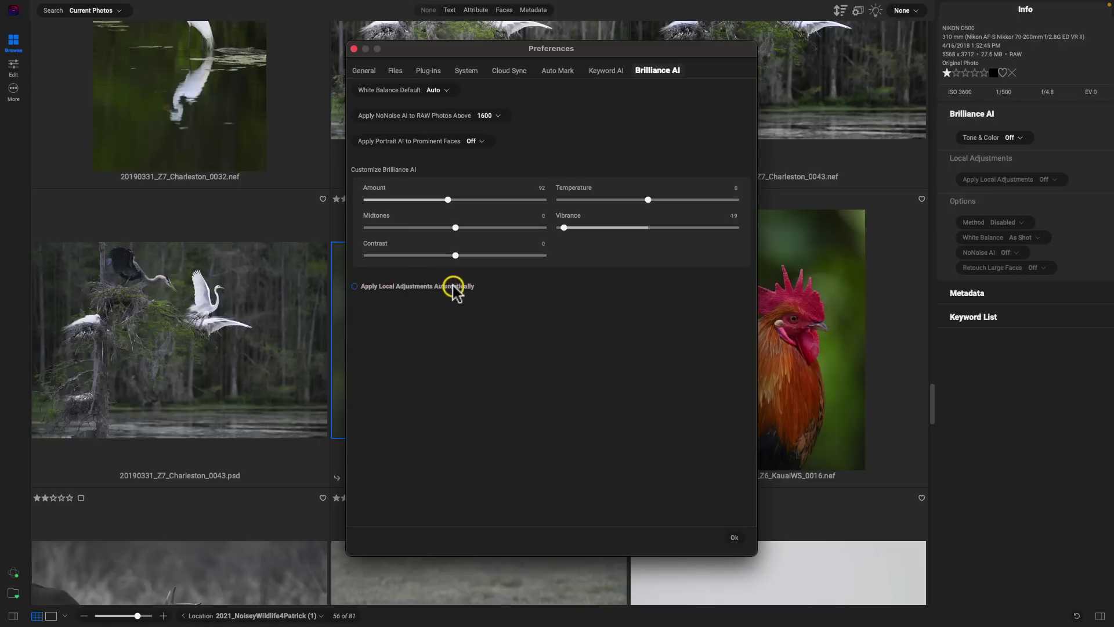
click(355, 286)
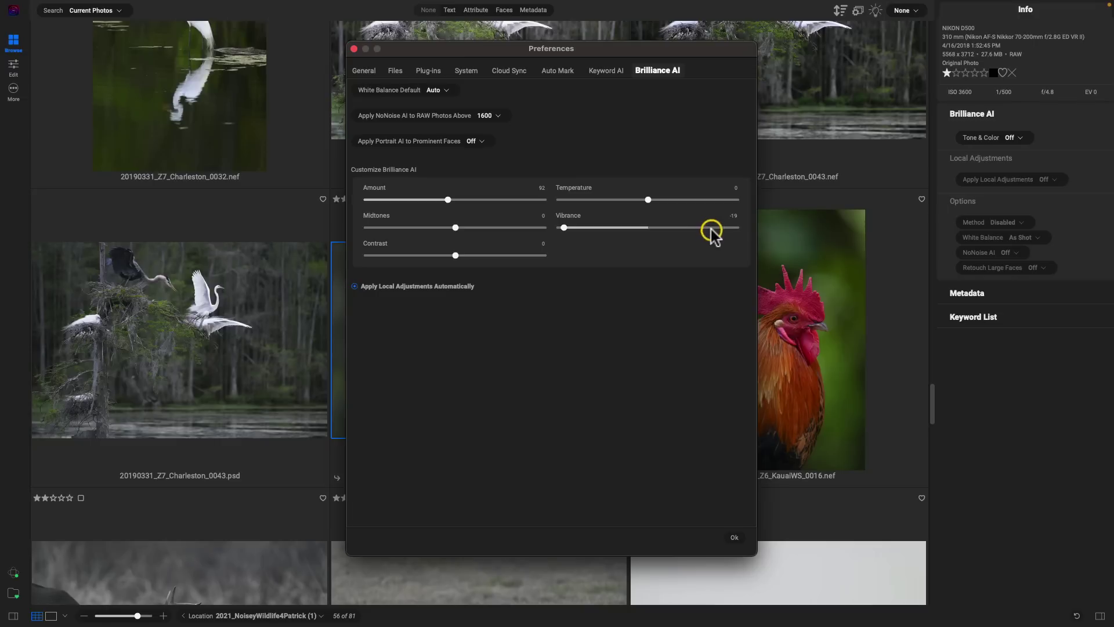
click(727, 213)
key(BackSpace)
key(BackSpace)
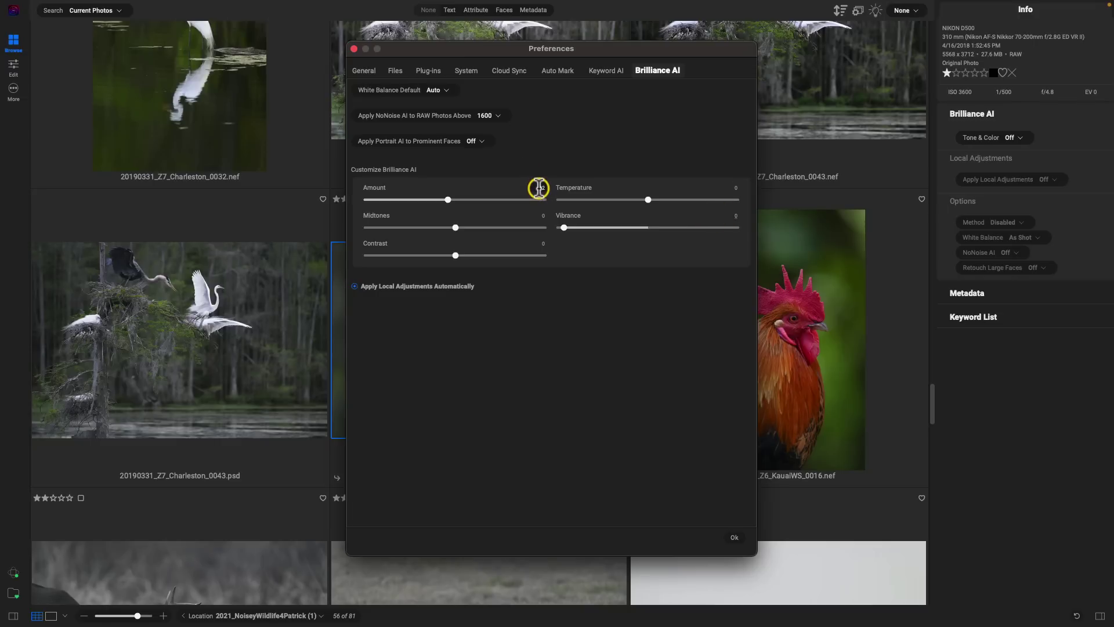
click(538, 188)
text(100)
key(Return)
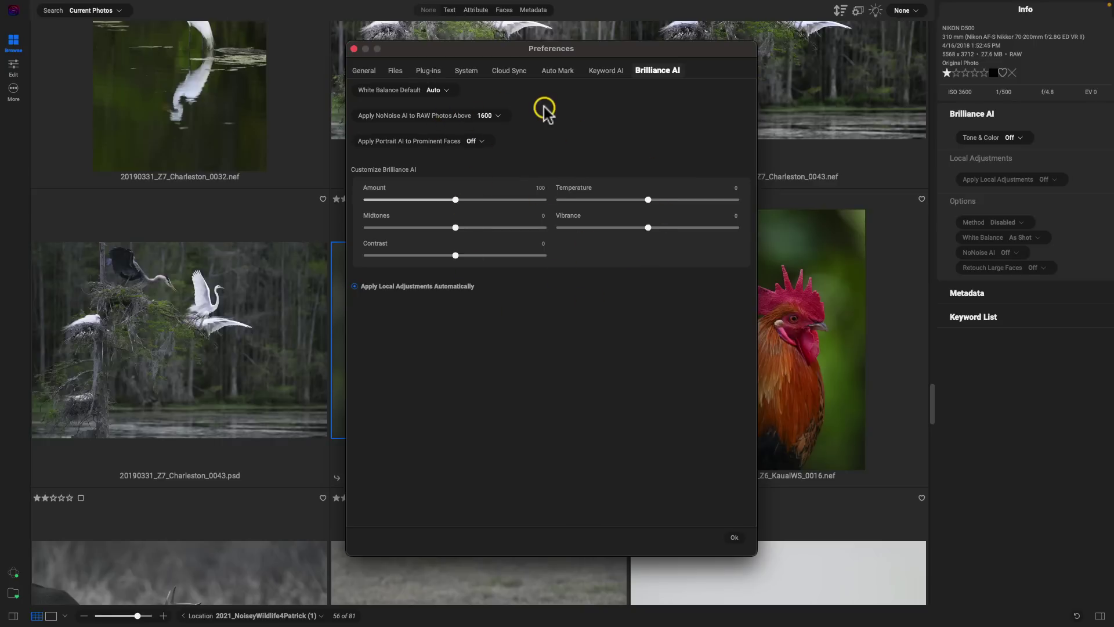
- Save the preferences, open the heron photo and show its Info details (ISO 2800)
click(735, 536)
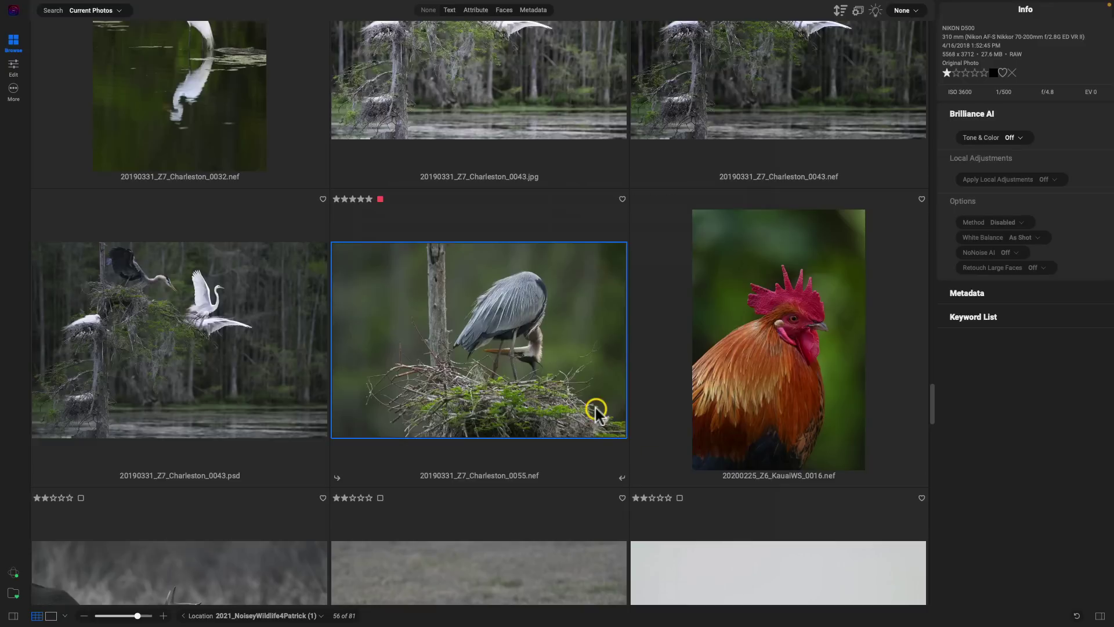
double_click(516, 354)
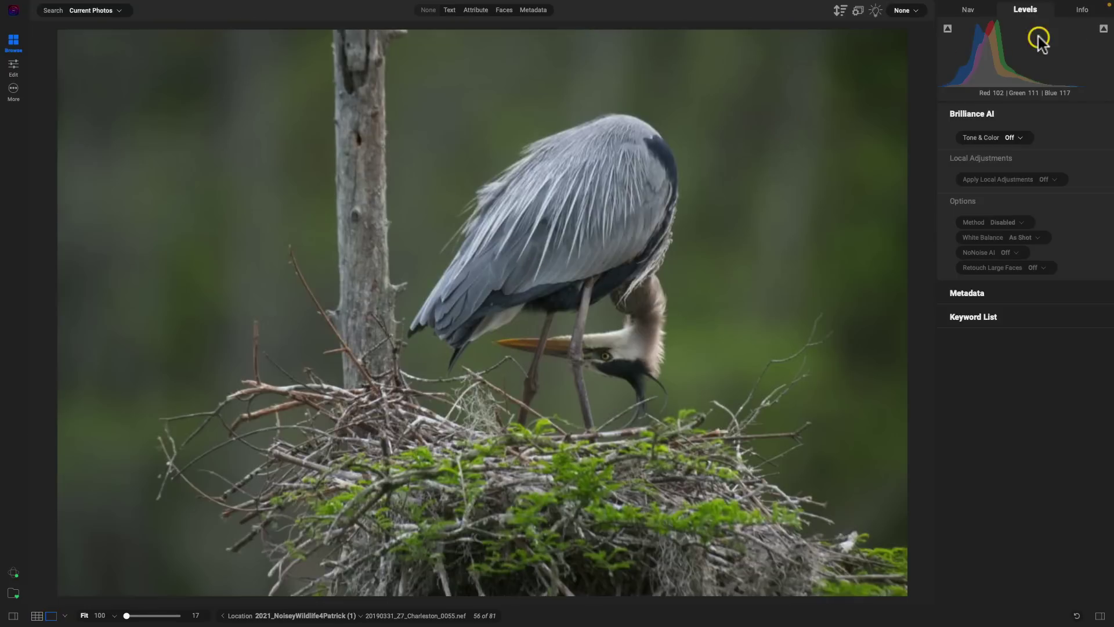
click(1083, 10)
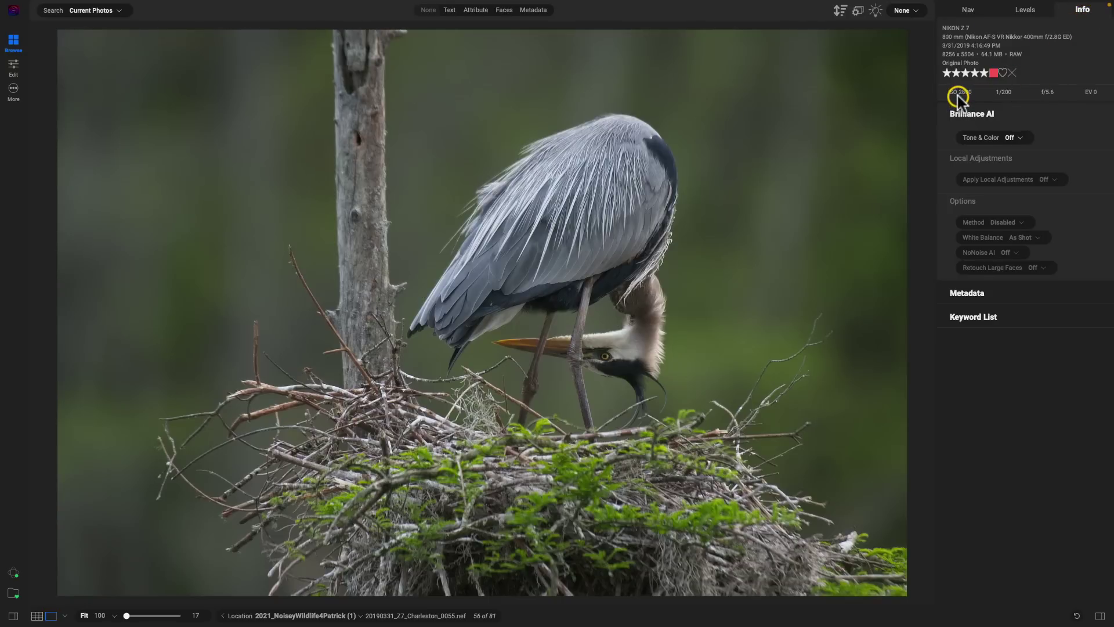
- Zoom to 100% and pan across the heron's neck to check the noise
click(683, 241)
scroll(684, 242, right, 5)
scroll(576, 379, right, 4)
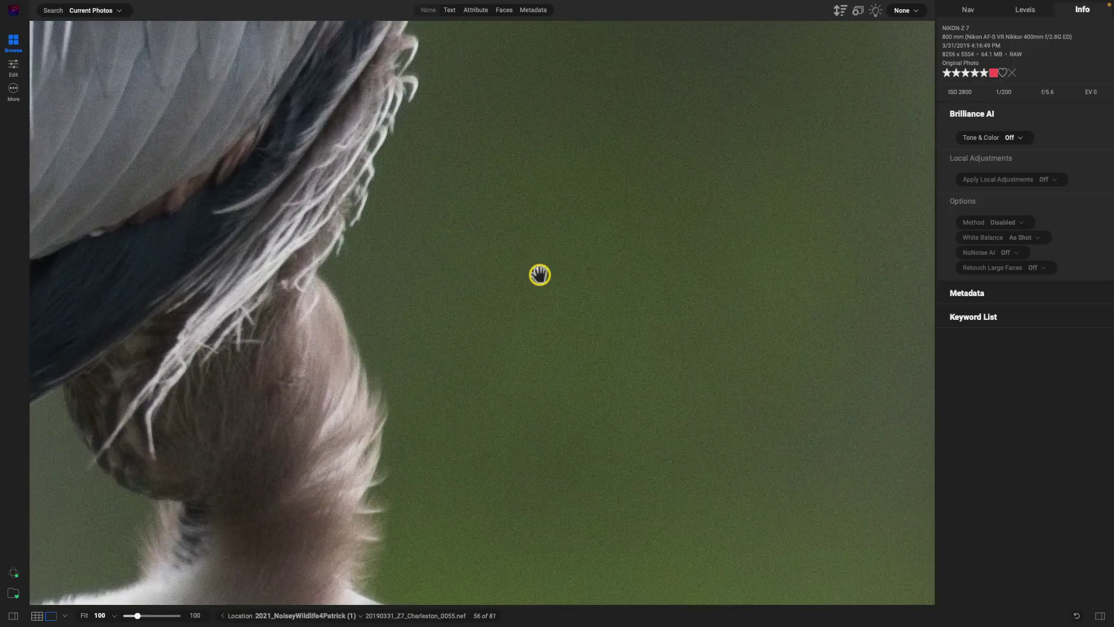
scroll(637, 276, down, 4)
drag(492, 318, 629, 306)
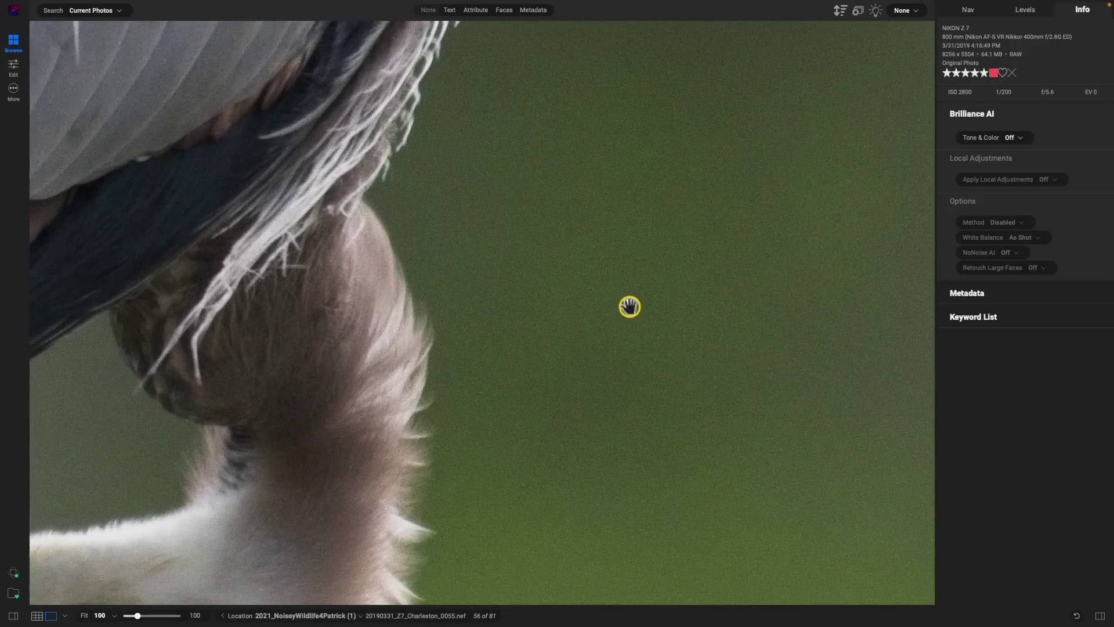
- Enable Brilliance AI on the heron photo in Develop (Amount 100, Flora 50)
click(14, 69)
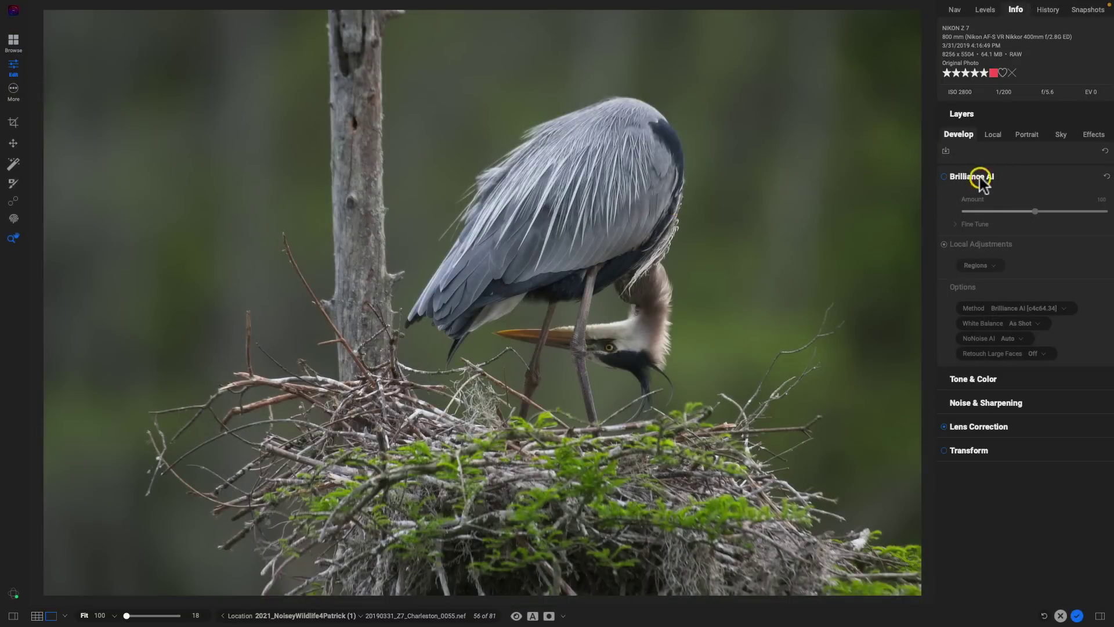
click(945, 177)
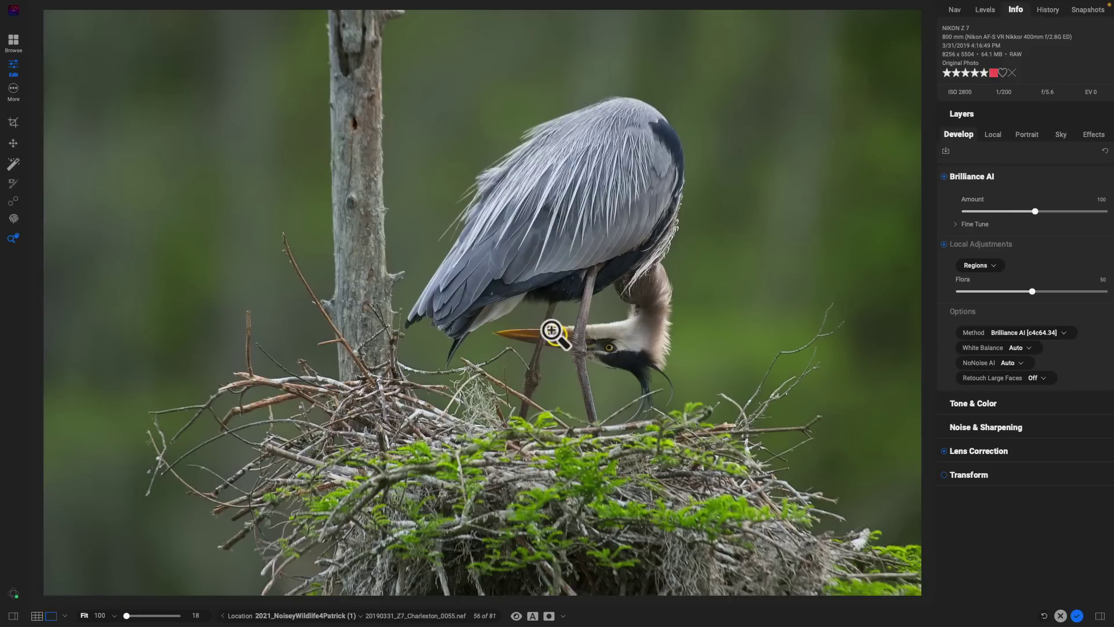
- Expand Noise & Sharpening, inspect the denoised heron's head at 100%, then fit to screen
click(1066, 427)
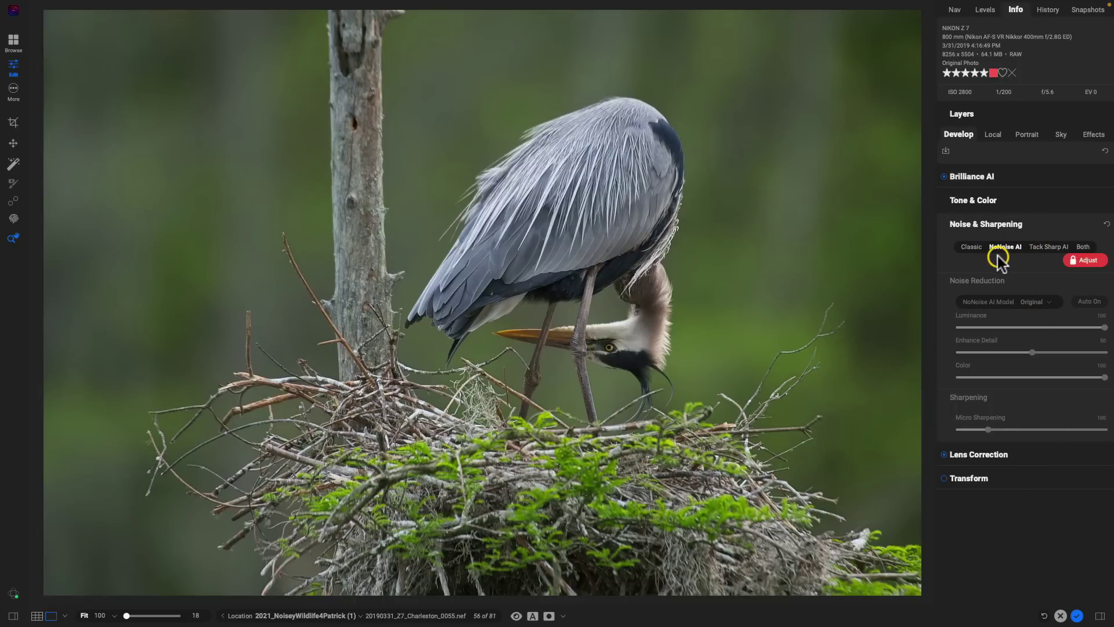
click(684, 273)
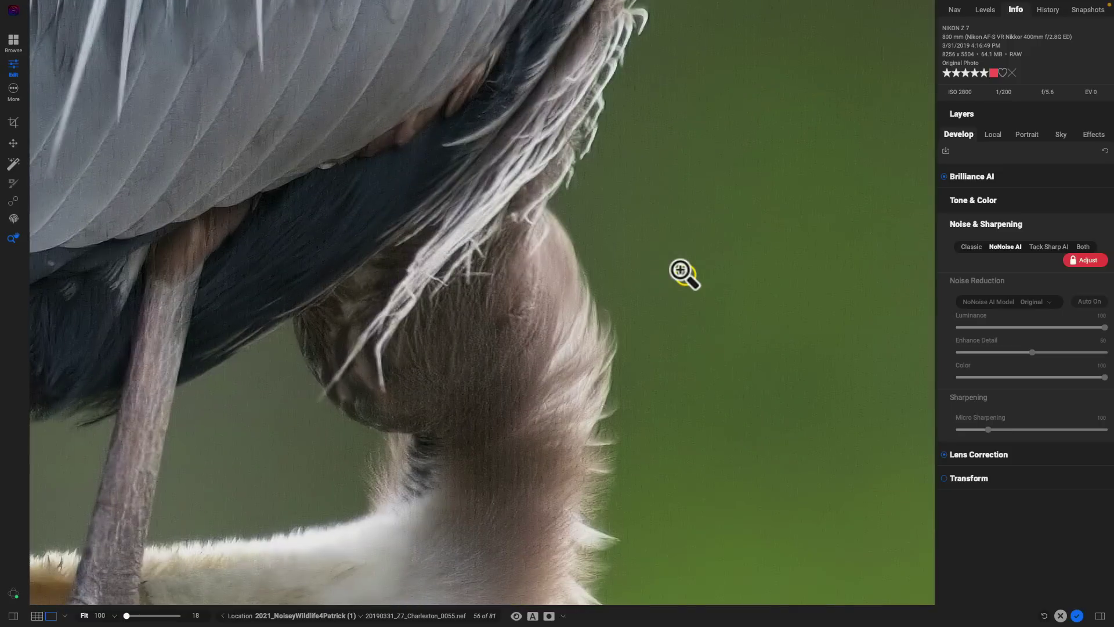
drag(712, 356, 609, 298)
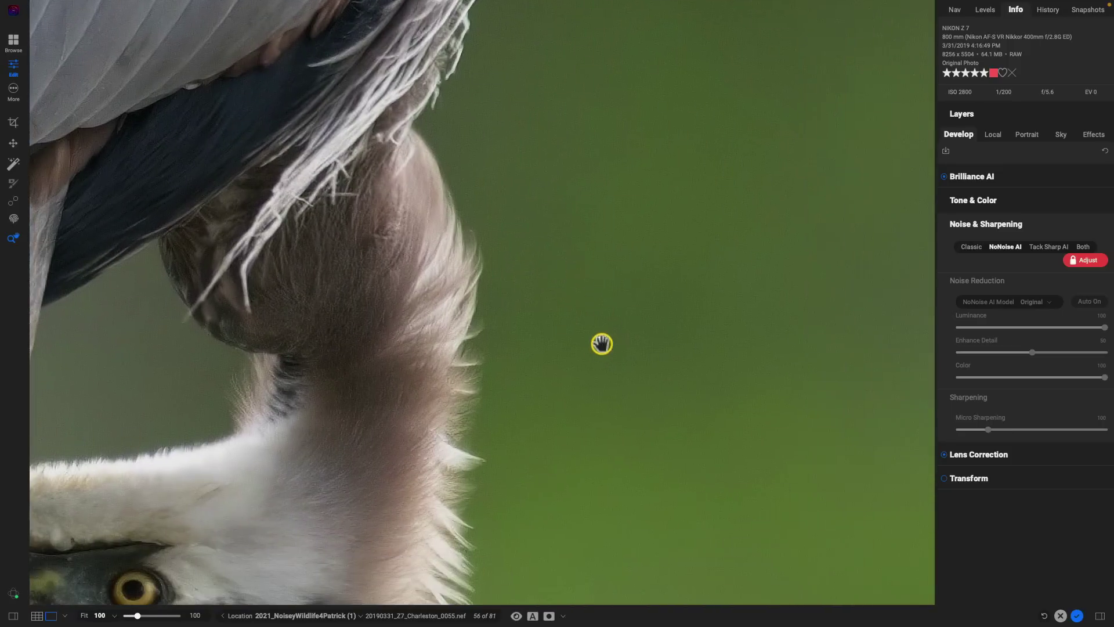
drag(597, 348, 584, 209)
drag(652, 217, 582, 301)
drag(598, 143, 599, 287)
drag(571, 178, 610, 271)
drag(516, 246, 622, 276)
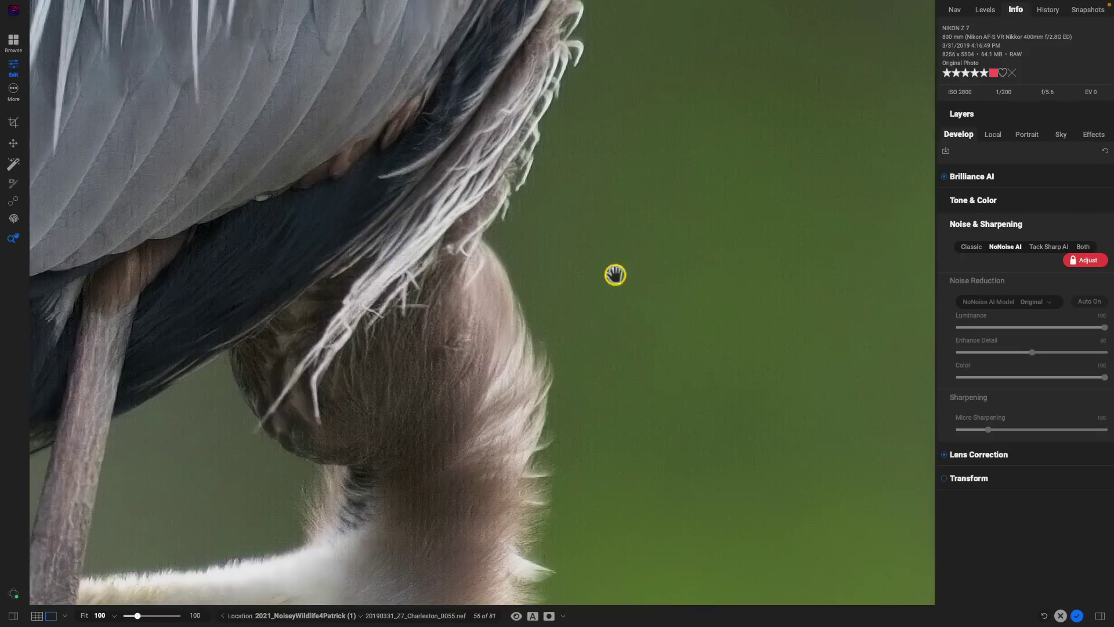
drag(593, 366, 604, 242)
drag(547, 355, 562, 177)
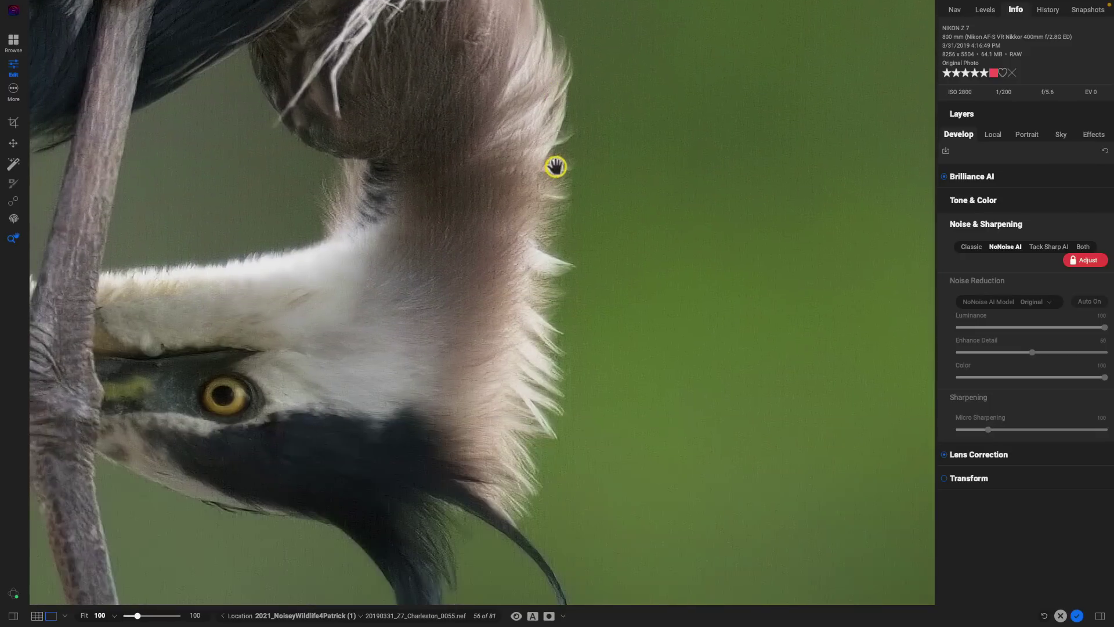
drag(644, 294, 553, 225)
drag(418, 276, 507, 169)
drag(495, 241, 737, 300)
drag(778, 173, 759, 281)
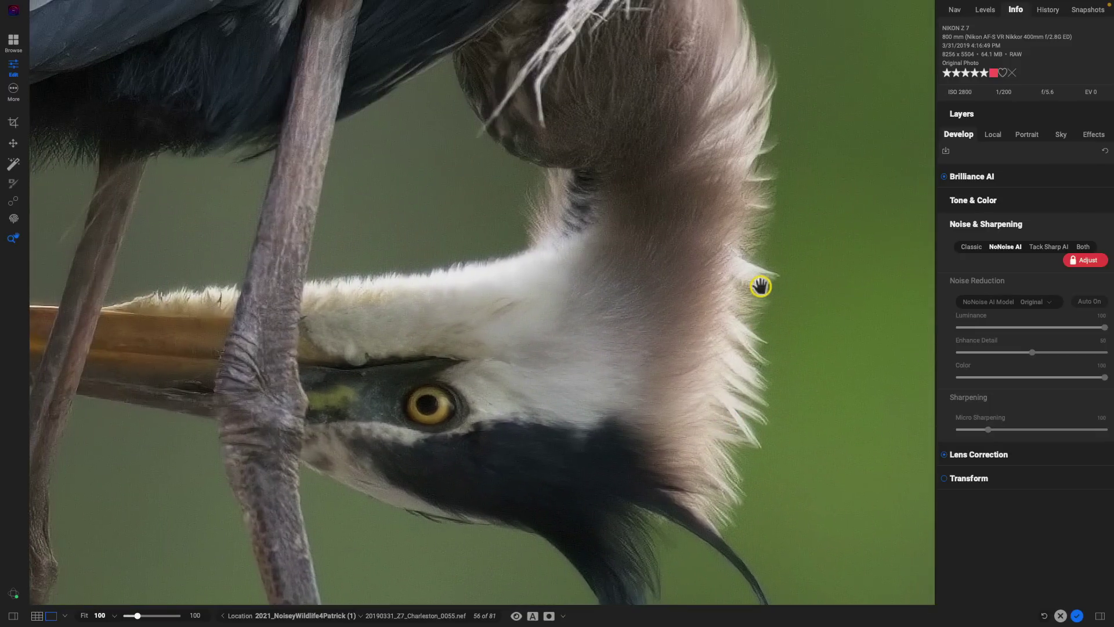
key(ctrl+0)
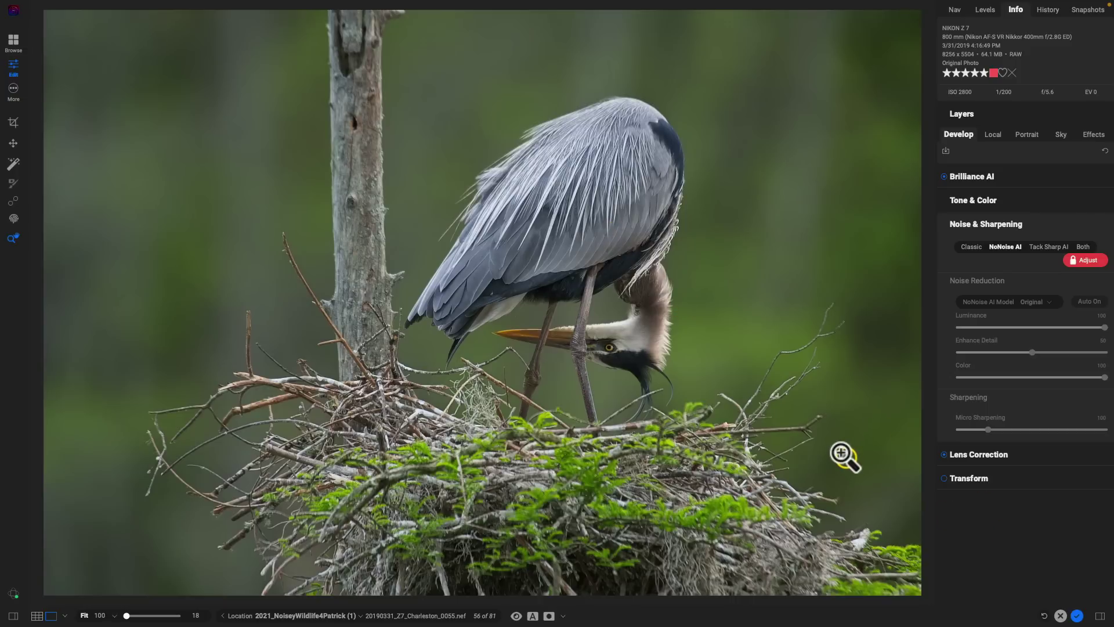
key(ctrl+p)
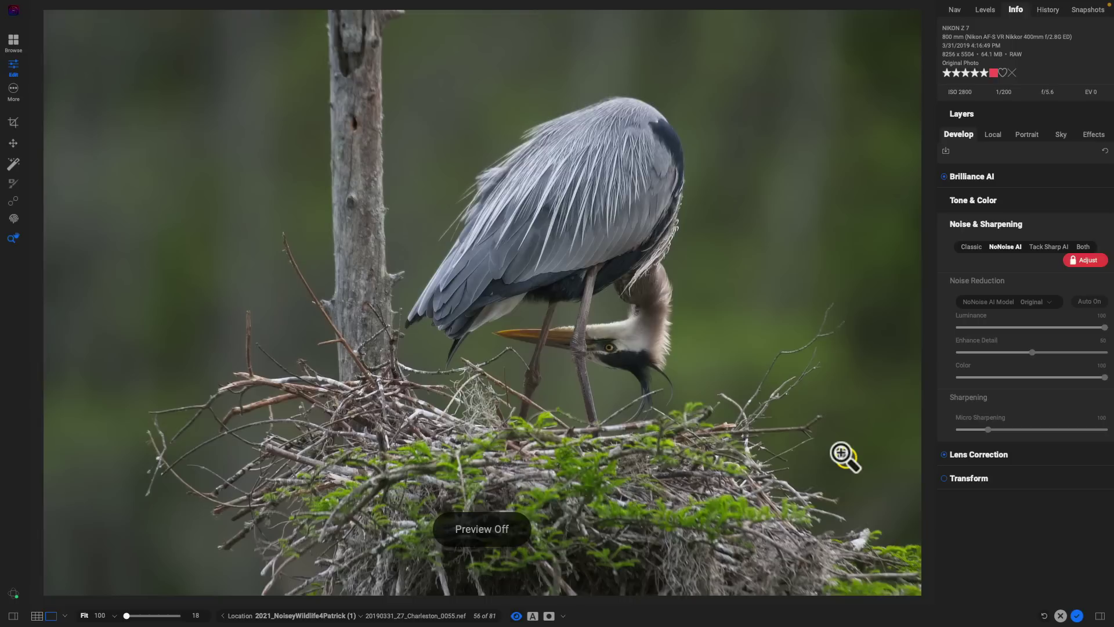
key(p)
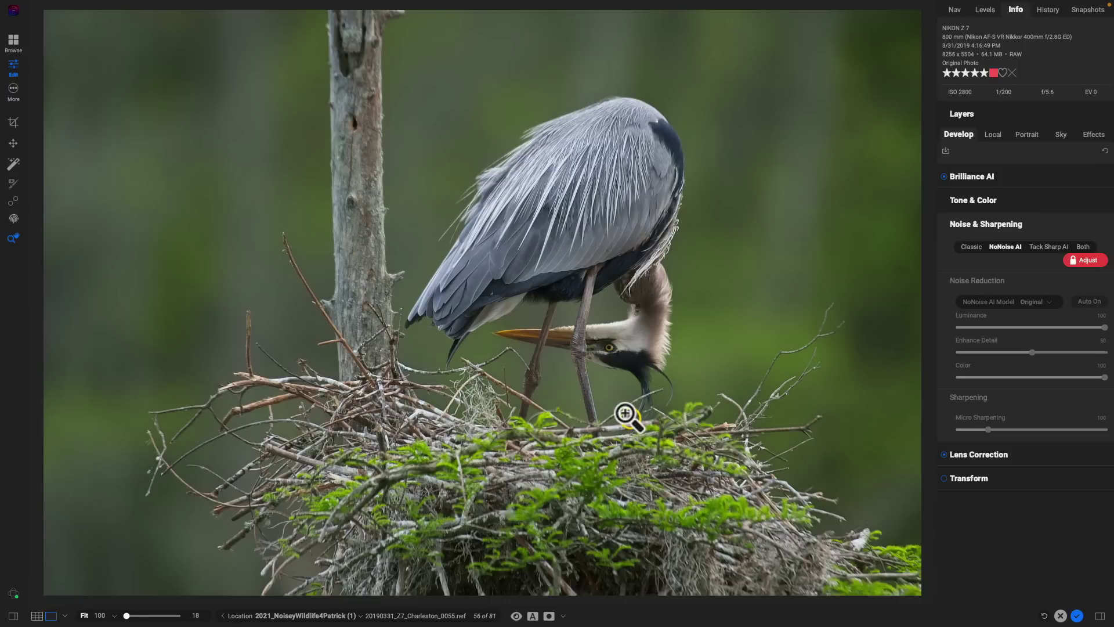
click(675, 322)
click(715, 293)
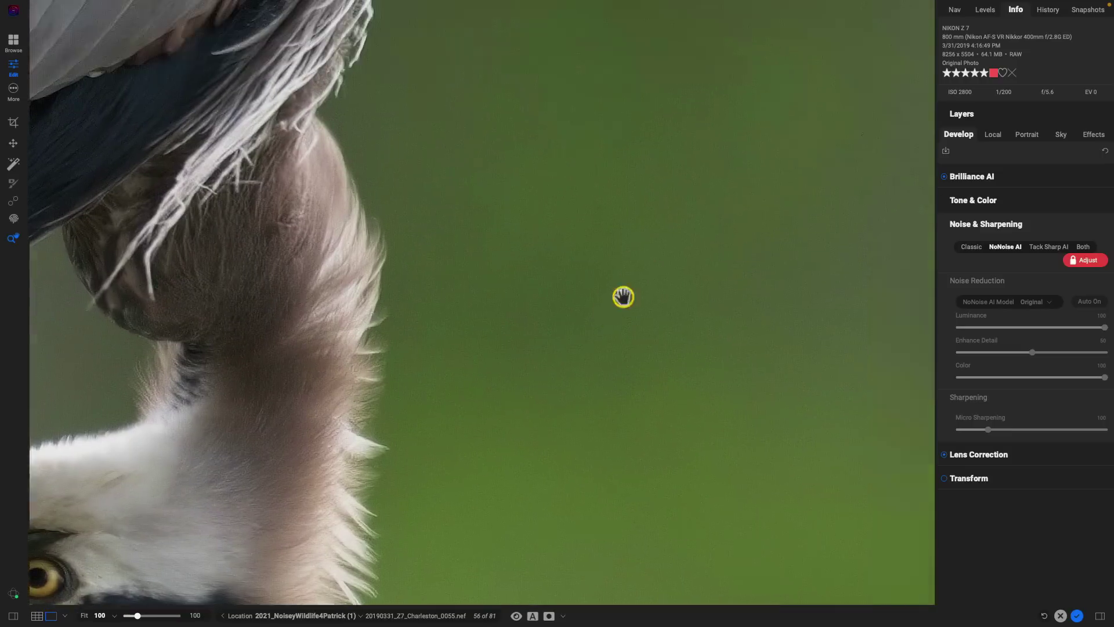
drag(662, 154, 639, 259)
drag(472, 262, 647, 259)
drag(529, 214, 668, 335)
drag(547, 239, 626, 315)
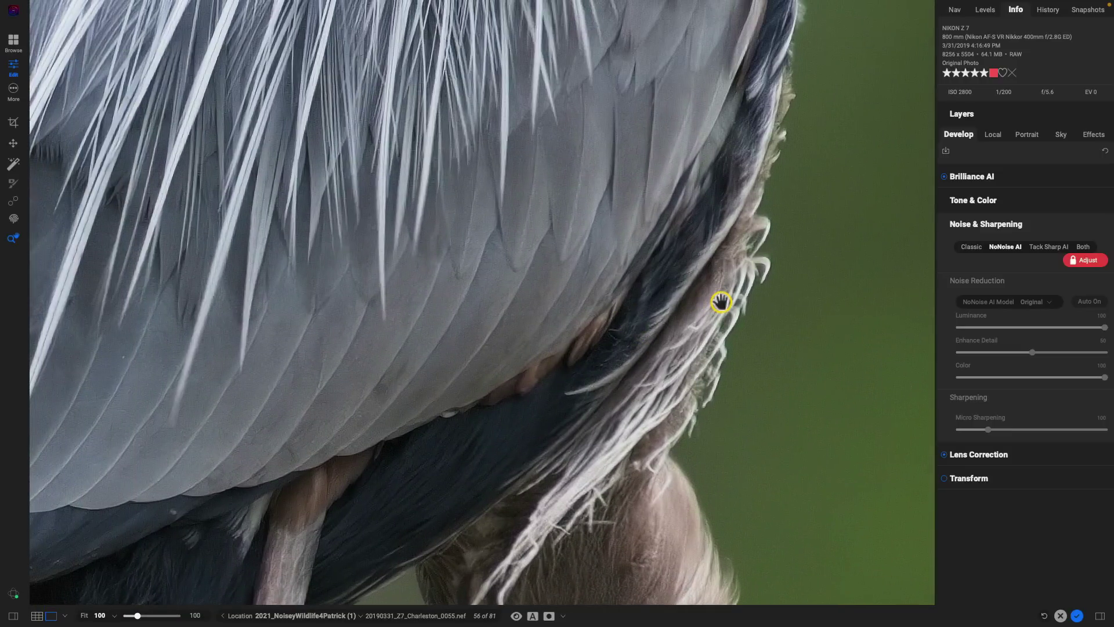
key(ctrl+0)
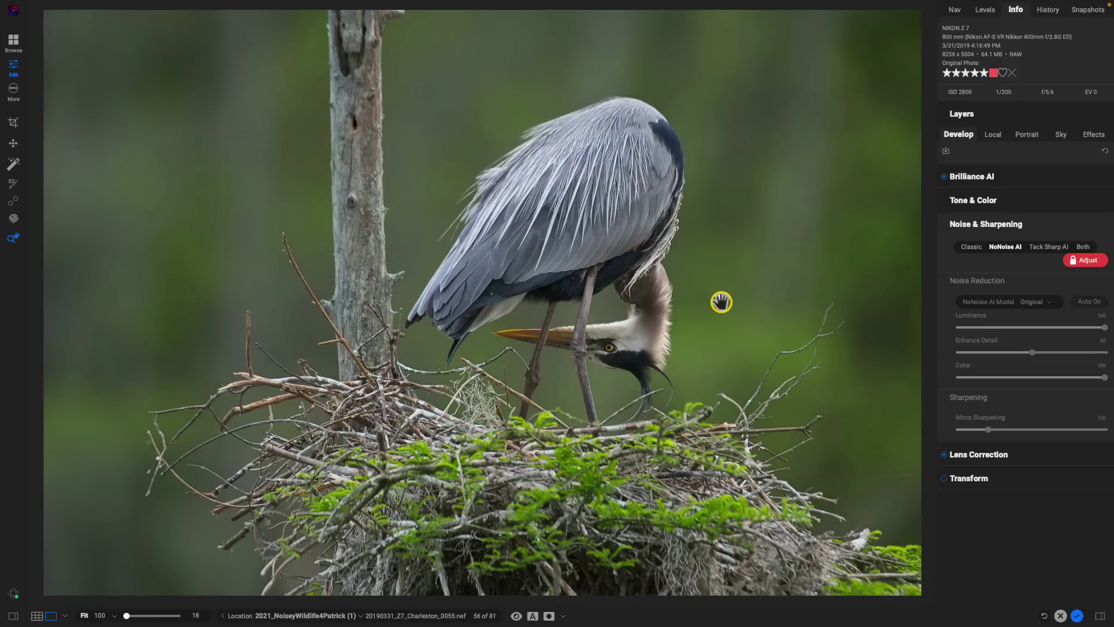